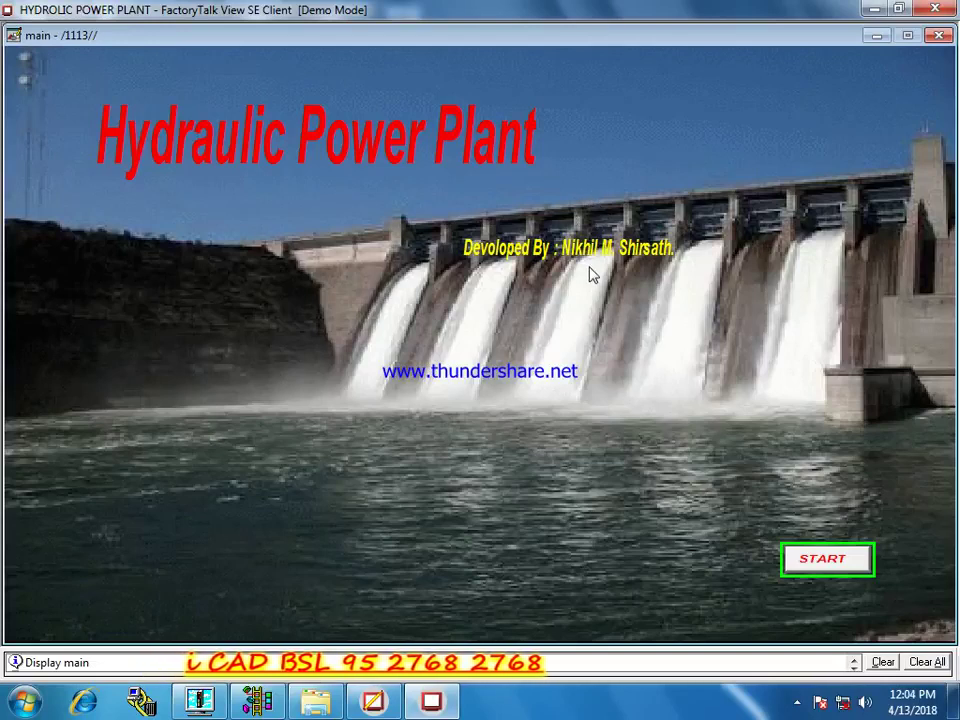
Step: Switch from the SE Client to the LAD 2 ladder logic in RSLogix 500 Pro
{"action": "left_click", "coordinate": [257, 702]}
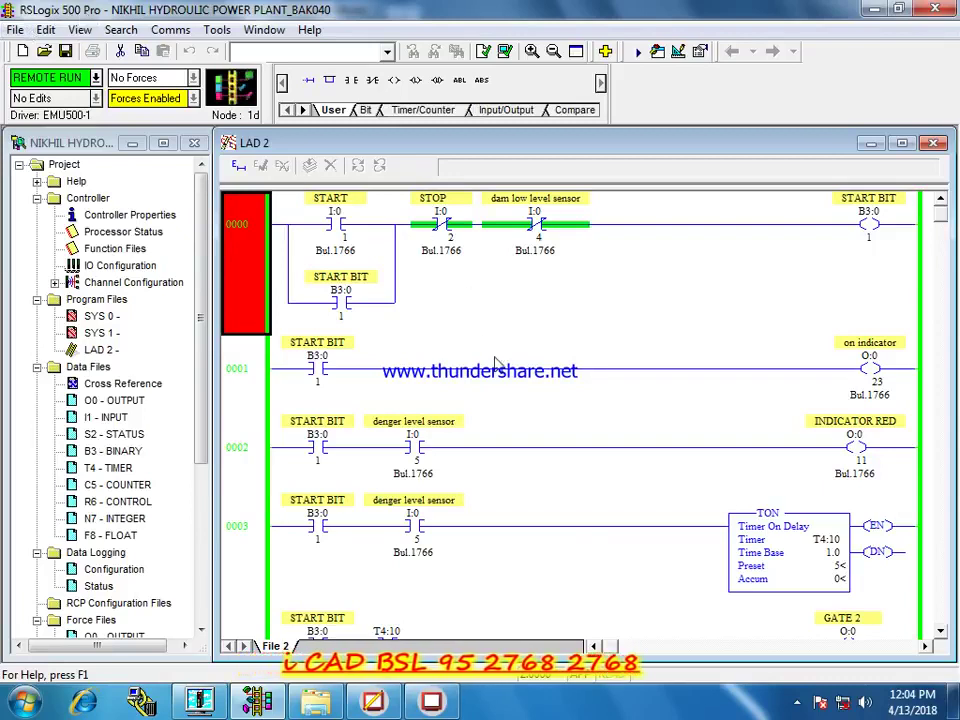
Step: Scroll down through the LAD 2 gate, power house and zone rungs to END
{"action": "scroll", "coordinate": [495, 366], "scroll_direction": "down", "scroll_amount": 2}
{"action": "scroll", "coordinate": [495, 366], "scroll_direction": "down", "scroll_amount": 2}
{"action": "scroll", "coordinate": [495, 368], "scroll_direction": "down", "scroll_amount": 4}
{"action": "scroll", "coordinate": [495, 370], "scroll_direction": "down", "scroll_amount": 2}
{"action": "scroll", "coordinate": [495, 372], "scroll_direction": "down", "scroll_amount": 2}
{"action": "scroll", "coordinate": [495, 372], "scroll_direction": "down", "scroll_amount": 3}
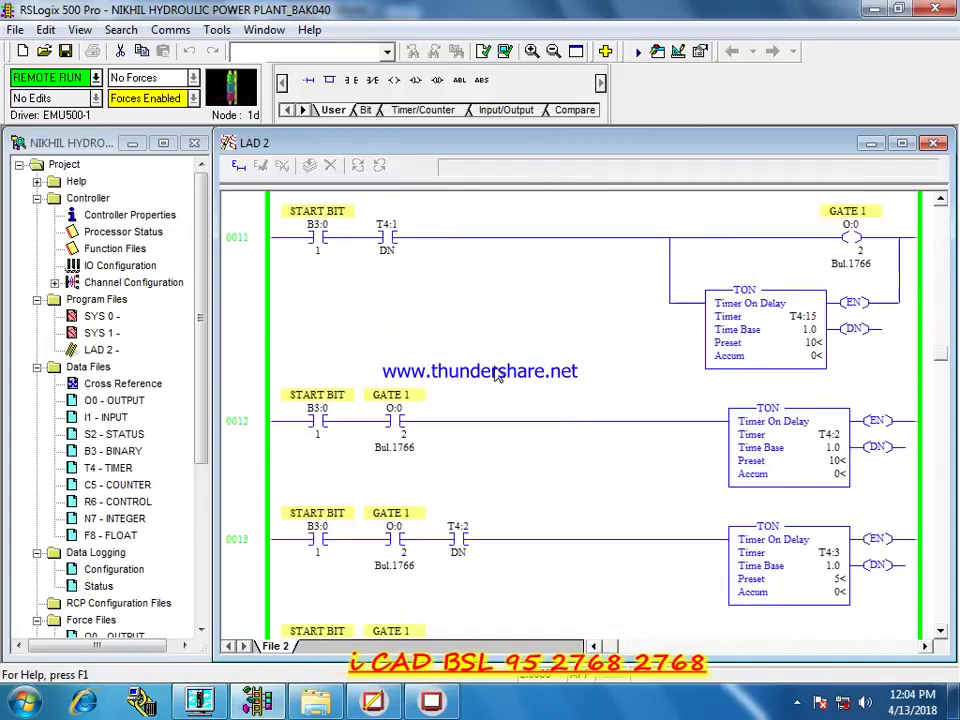
{"action": "scroll", "coordinate": [495, 372], "scroll_direction": "down", "scroll_amount": 2}
{"action": "scroll", "coordinate": [495, 372], "scroll_direction": "down", "scroll_amount": 2}
{"action": "scroll", "coordinate": [495, 372], "scroll_direction": "down", "scroll_amount": 2}
{"action": "scroll", "coordinate": [495, 372], "scroll_direction": "down", "scroll_amount": 2}
{"action": "scroll", "coordinate": [495, 372], "scroll_direction": "down", "scroll_amount": 3}
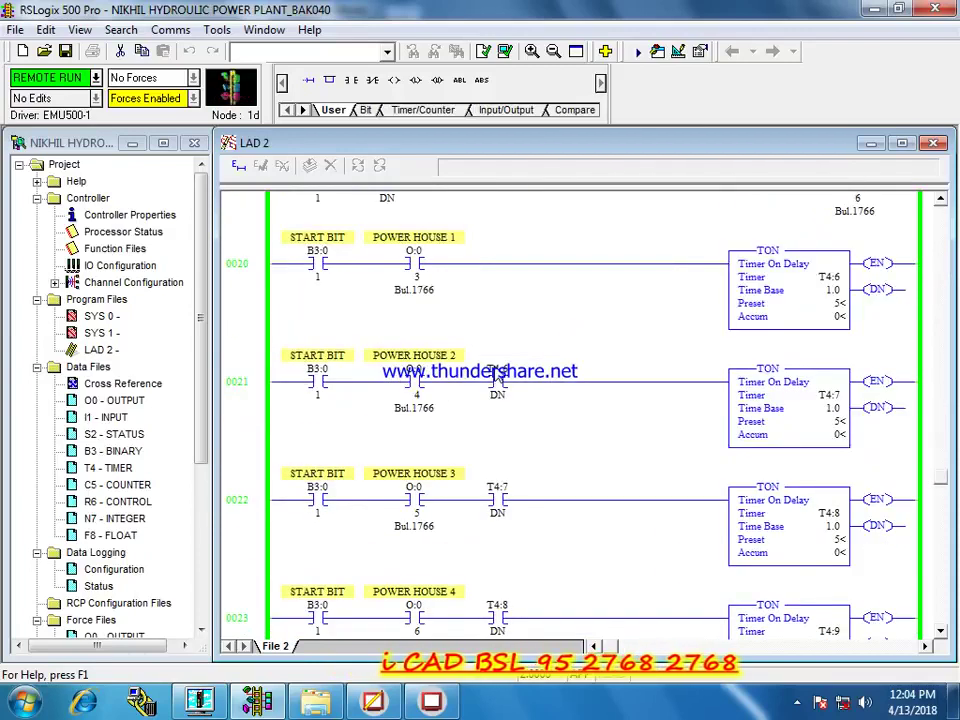
{"action": "scroll", "coordinate": [495, 372], "scroll_direction": "down", "scroll_amount": 2}
{"action": "scroll", "coordinate": [495, 372], "scroll_direction": "down", "scroll_amount": 3}
{"action": "scroll", "coordinate": [495, 372], "scroll_direction": "down", "scroll_amount": 2}
Step: Scroll back up the LAD 2 ladder and bring up RSLogix Emulate 500
{"action": "scroll", "coordinate": [495, 372], "scroll_direction": "up", "scroll_amount": 2}
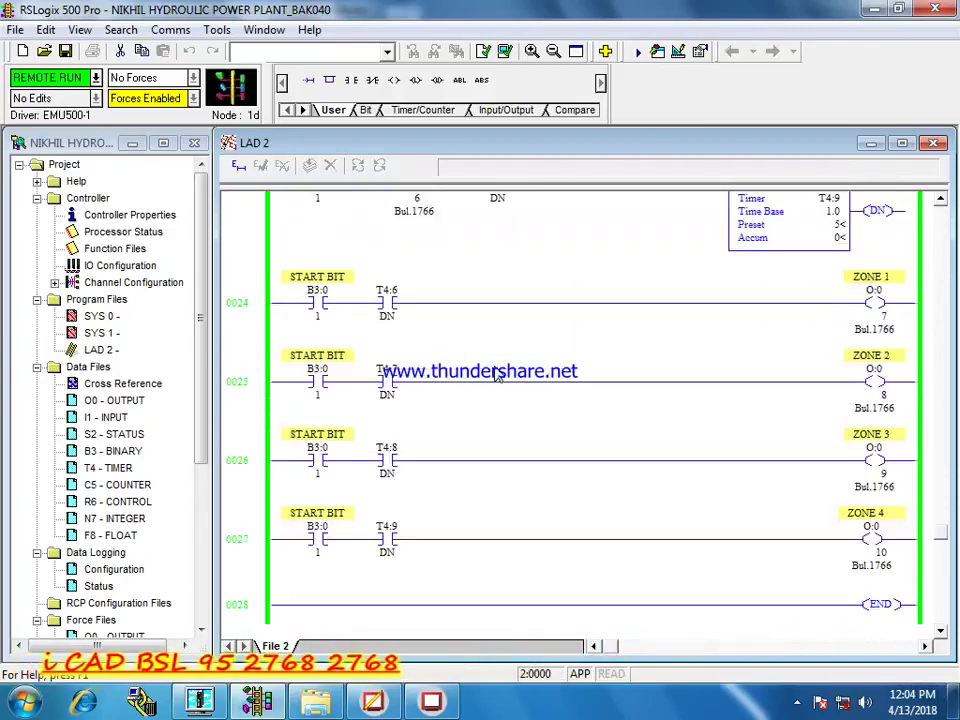
{"action": "scroll", "coordinate": [497, 373], "scroll_direction": "up", "scroll_amount": 3}
{"action": "scroll", "coordinate": [497, 373], "scroll_direction": "up", "scroll_amount": 3}
{"action": "scroll", "coordinate": [497, 373], "scroll_direction": "up", "scroll_amount": 3}
{"action": "scroll", "coordinate": [497, 373], "scroll_direction": "up", "scroll_amount": 2}
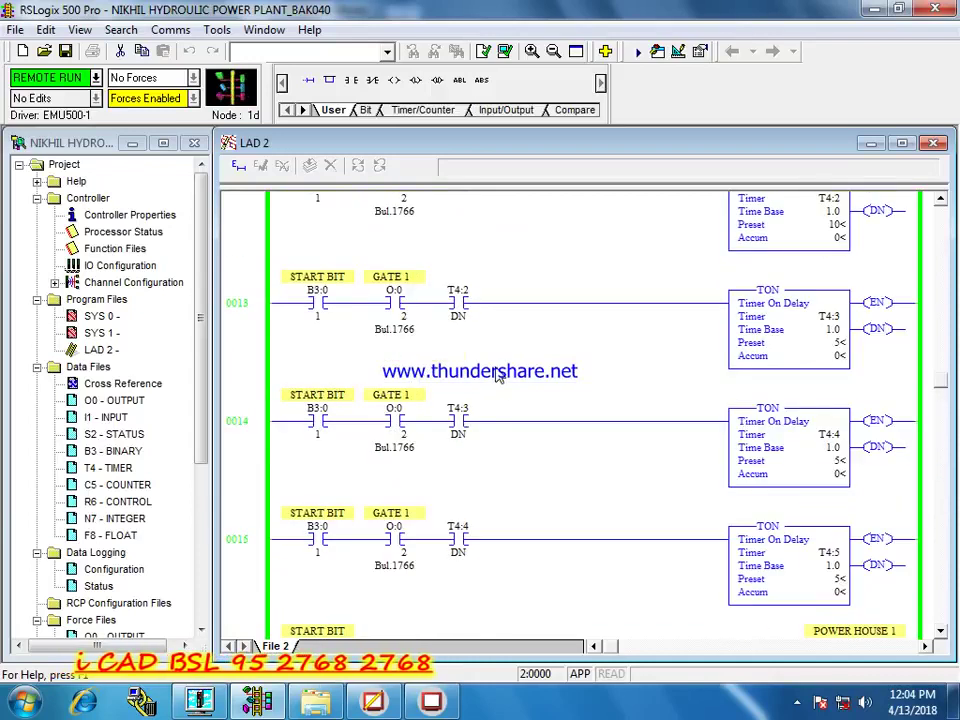
{"action": "scroll", "coordinate": [497, 373], "scroll_direction": "up", "scroll_amount": 2}
{"action": "scroll", "coordinate": [497, 373], "scroll_direction": "up", "scroll_amount": 3}
{"action": "scroll", "coordinate": [497, 373], "scroll_direction": "up", "scroll_amount": 3}
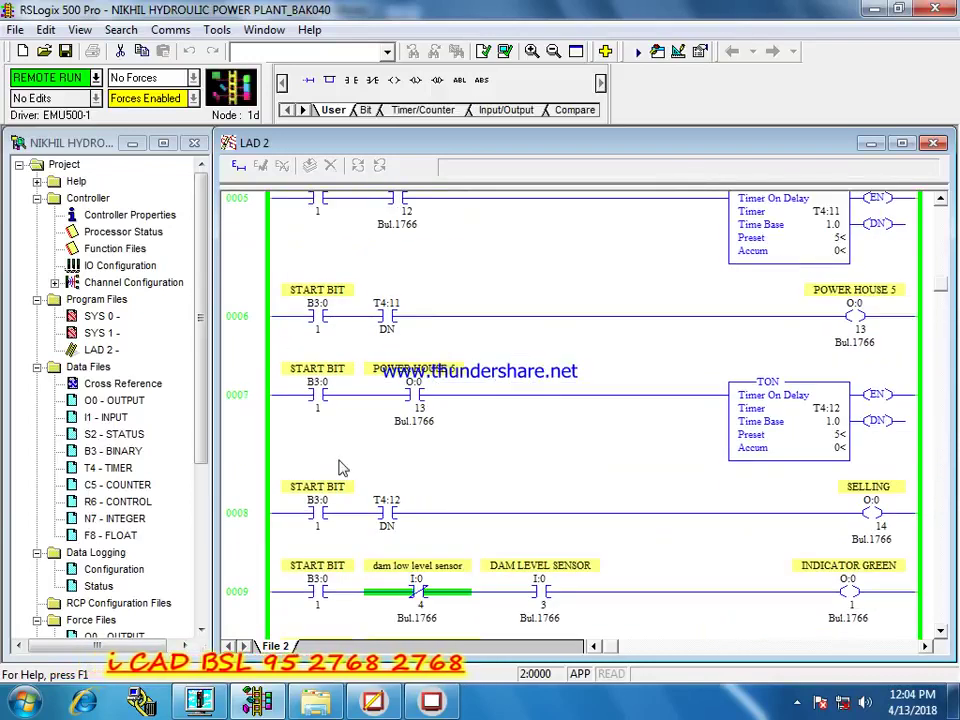
{"action": "left_click", "coordinate": [199, 703]}
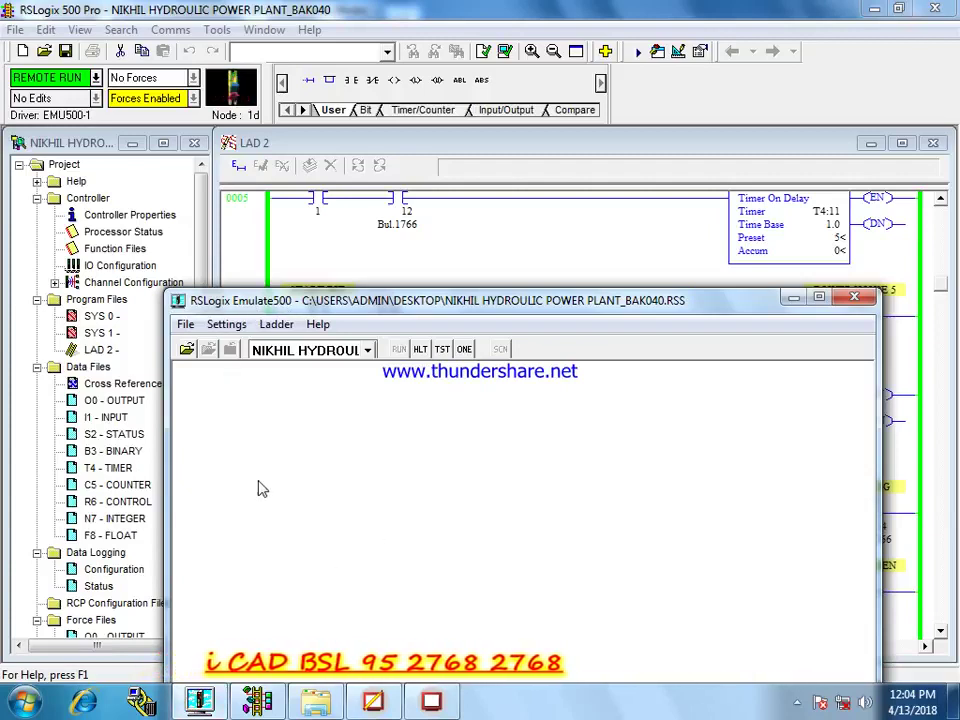
Step: Confirm Emulate500 reports Mode: Run for the hydraulic plant project, then minimize it
{"action": "left_click_drag", "start_coordinate": [538, 302], "coordinate": [530, 130]}
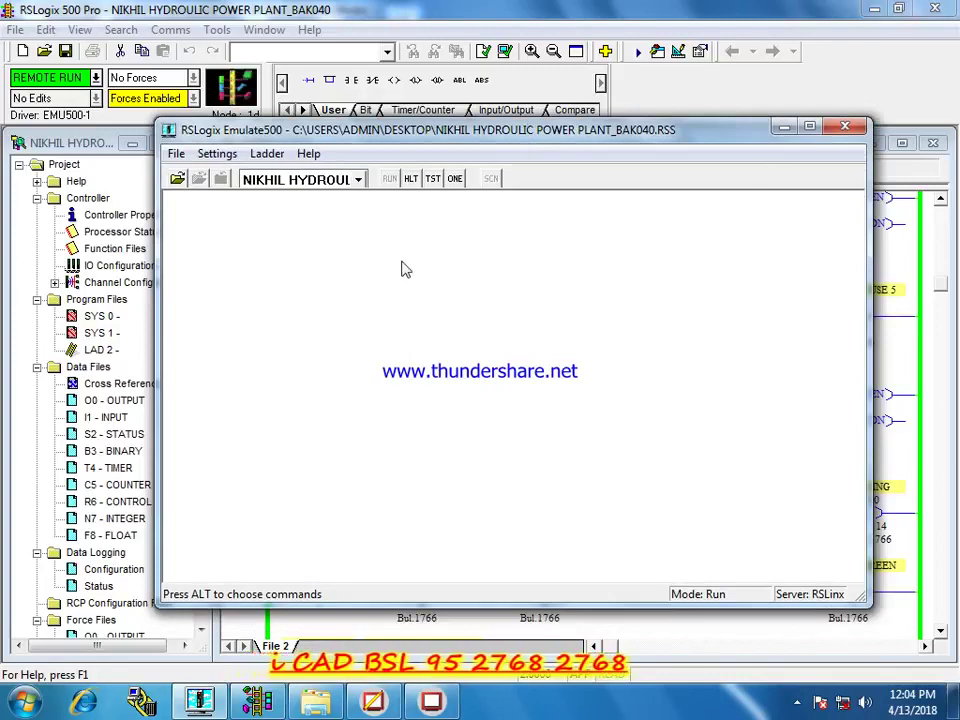
{"action": "left_click", "coordinate": [783, 131]}
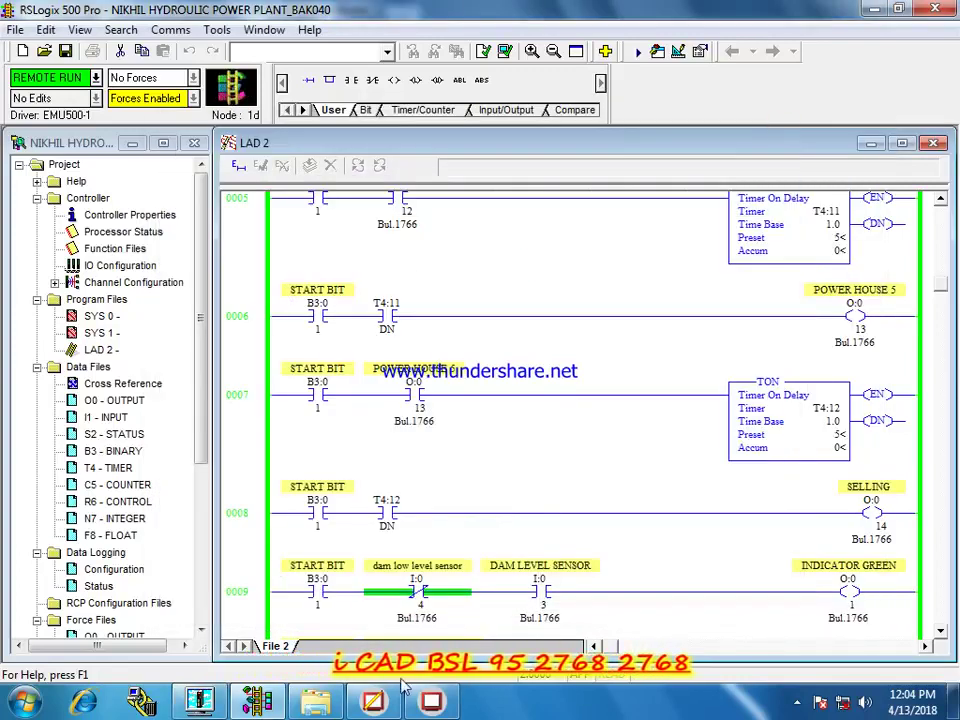
{"action": "mouse_move", "coordinate": [372, 702]}
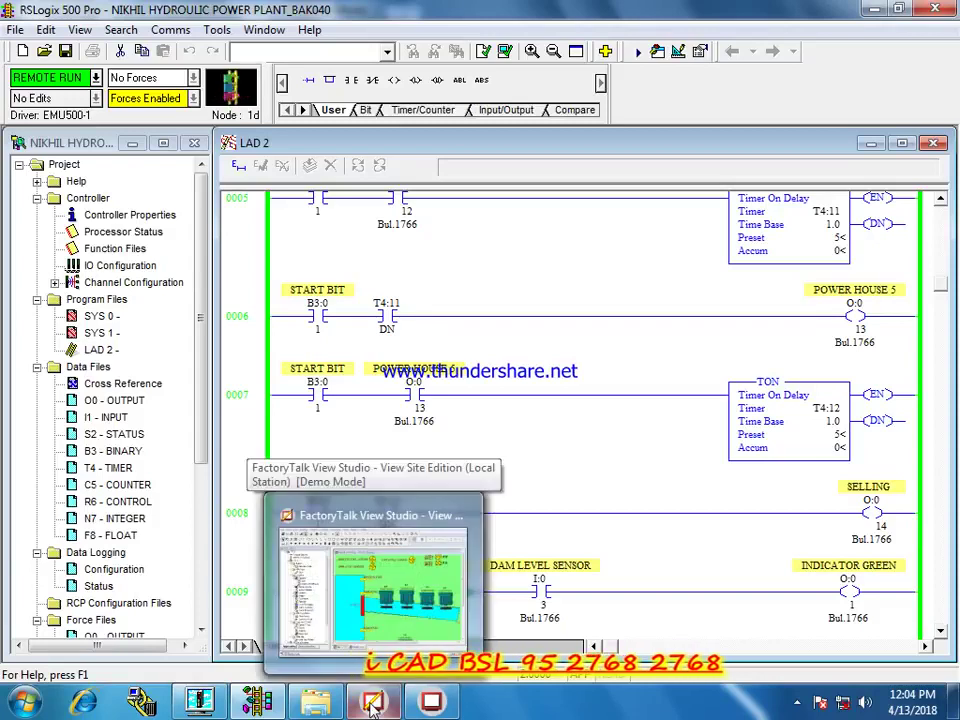
Step: Review the main and NIKHIL HYDROLIC displays of project 1113 in FactoryTalk View Studio
{"action": "left_click", "coordinate": [372, 703]}
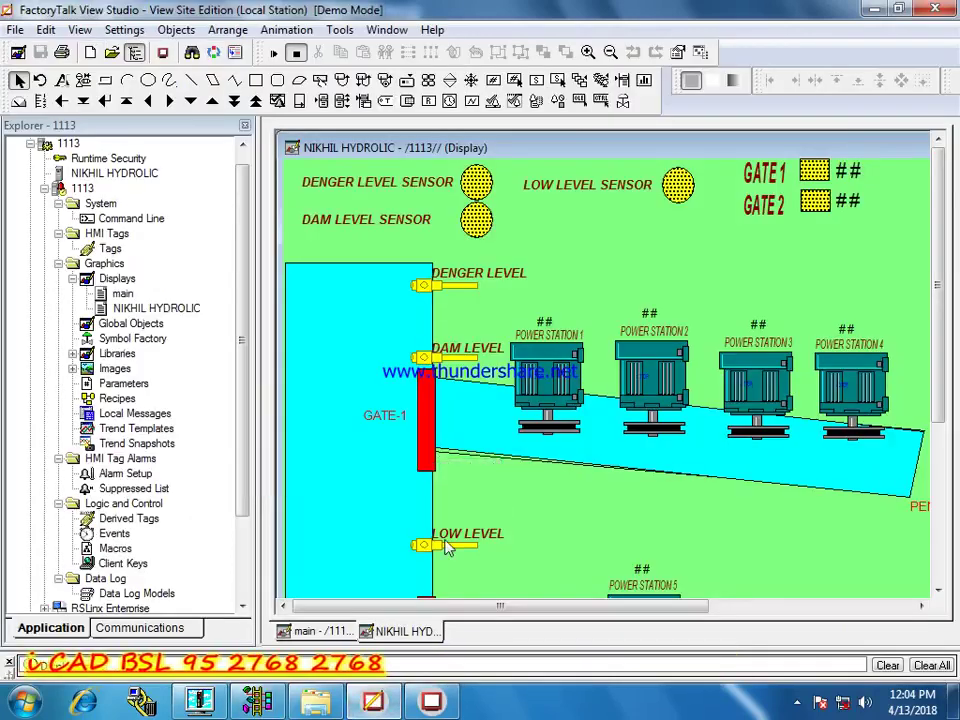
{"action": "left_click", "coordinate": [316, 632]}
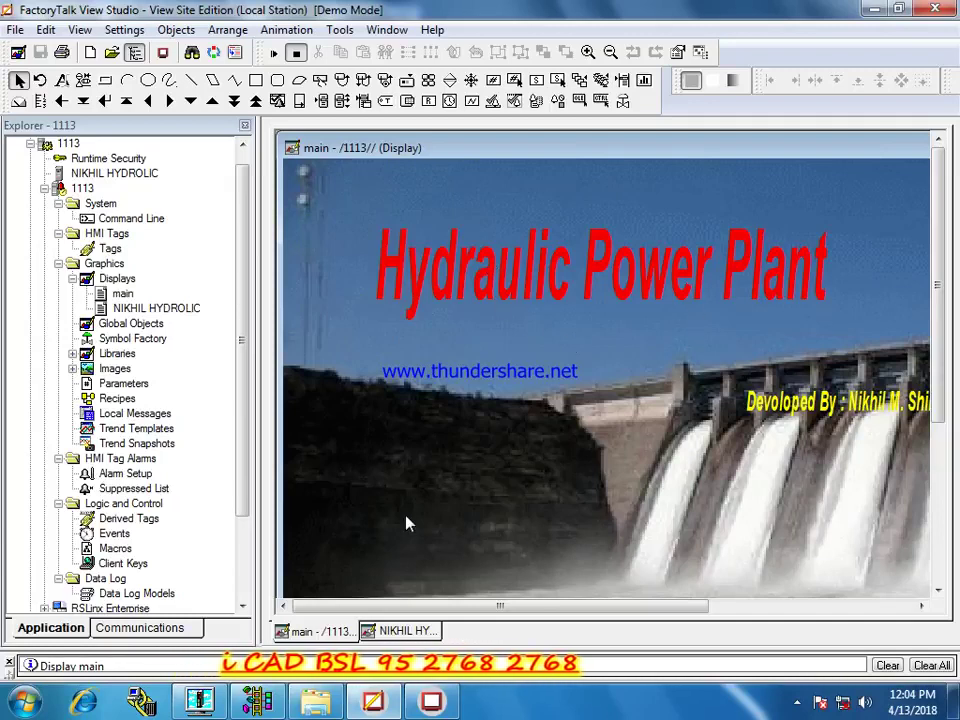
{"action": "left_click", "coordinate": [312, 632]}
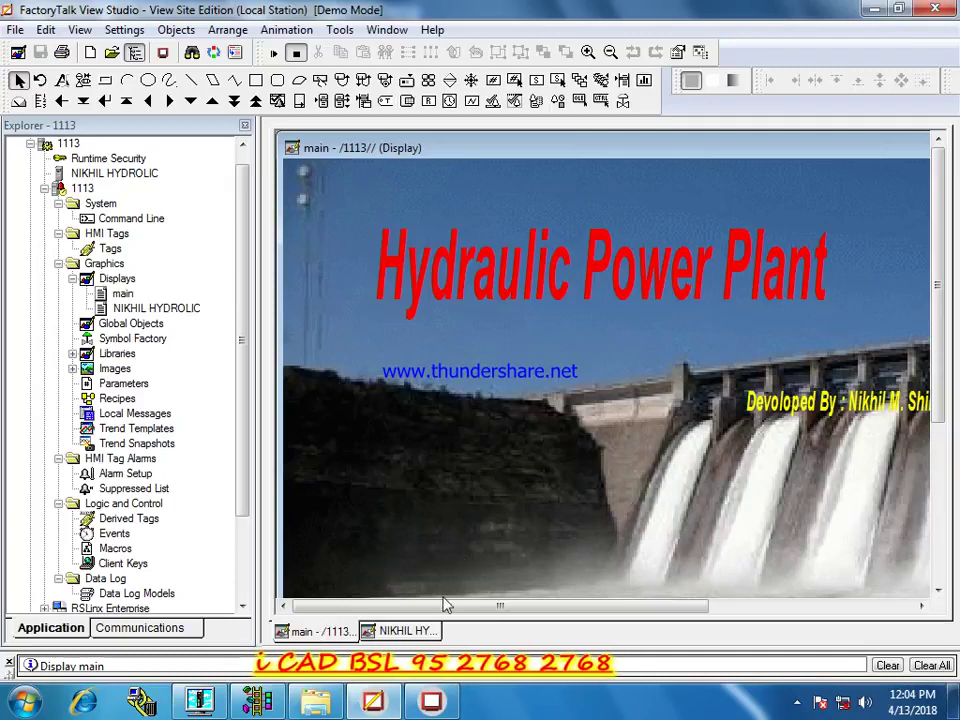
{"action": "left_click", "coordinate": [405, 631]}
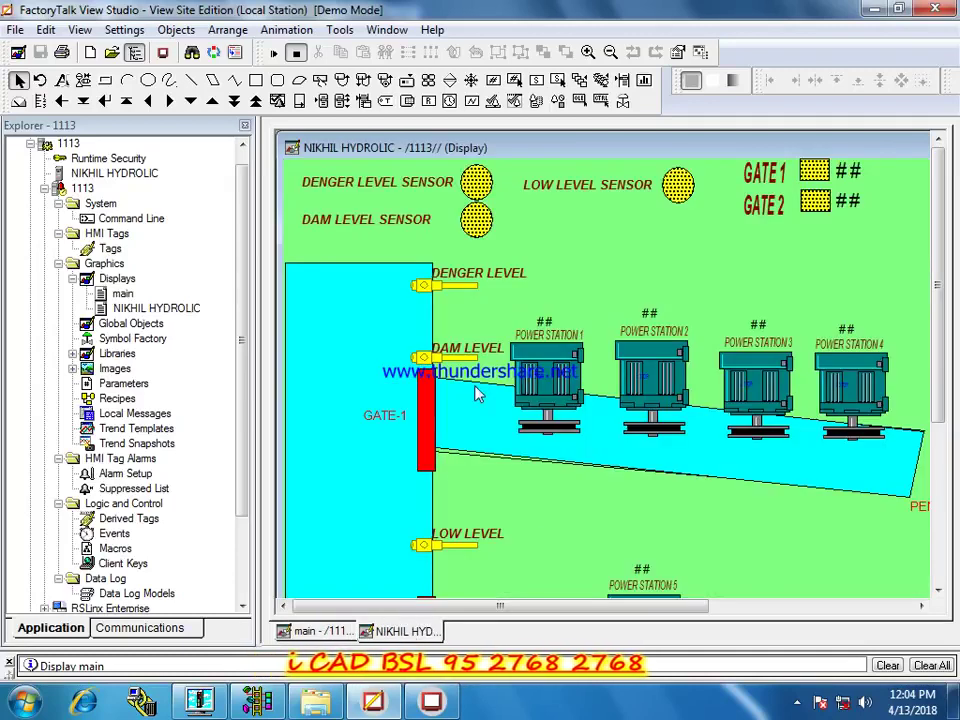
{"action": "left_click", "coordinate": [325, 632]}
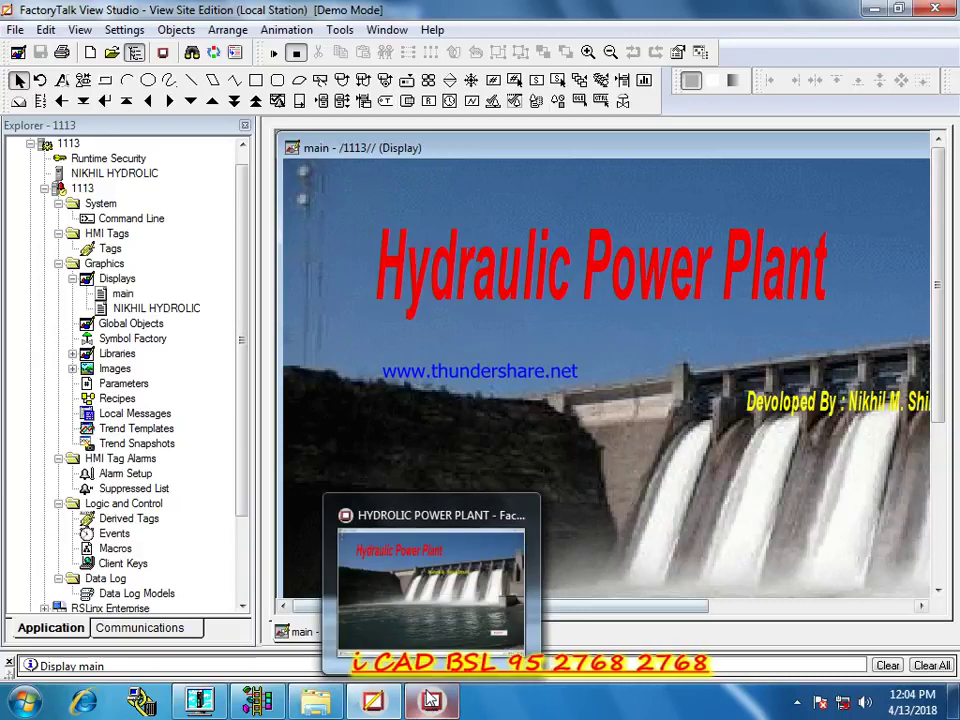
Step: Open NIKHIL HYDROLIC from START in the SE Client, then return to the main screen
{"action": "left_click", "coordinate": [431, 705]}
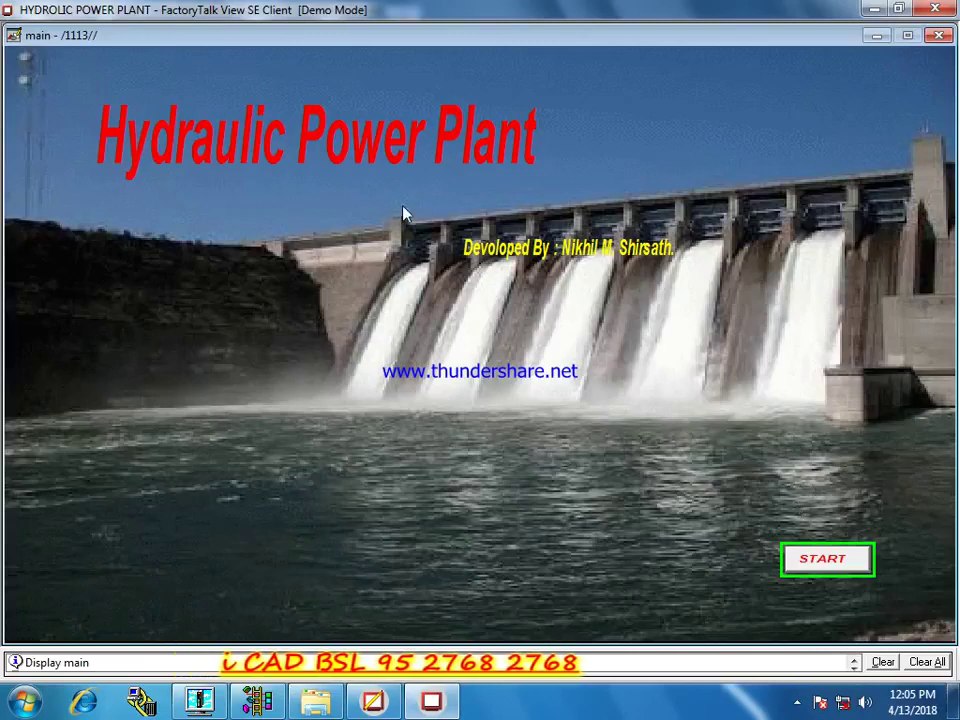
{"action": "left_click", "coordinate": [815, 557]}
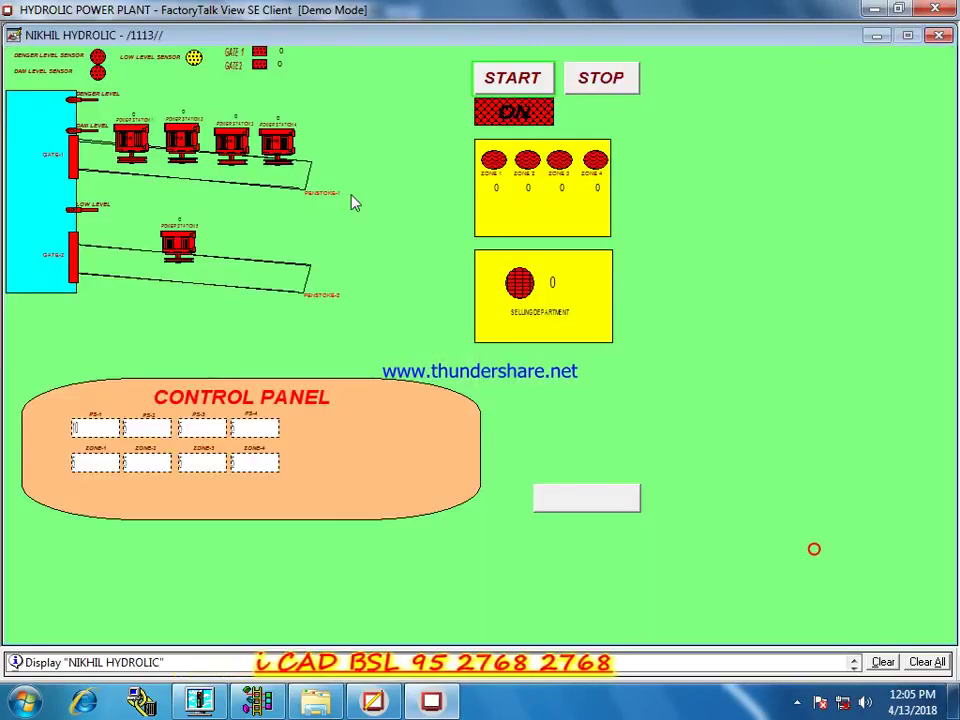
{"action": "left_click", "coordinate": [593, 497]}
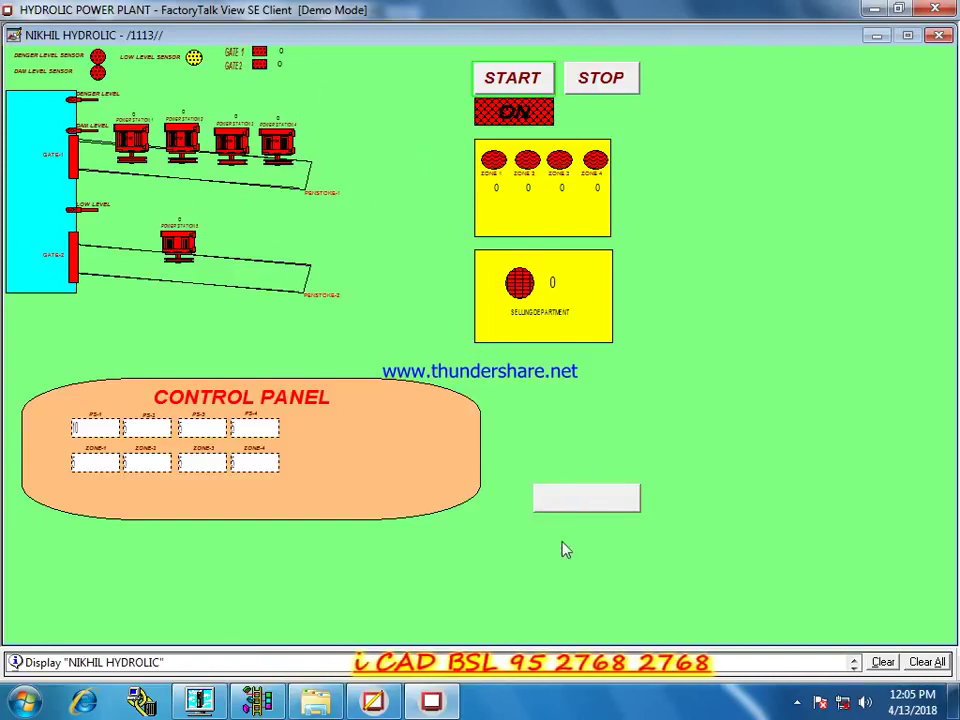
{"action": "left_click", "coordinate": [567, 500]}
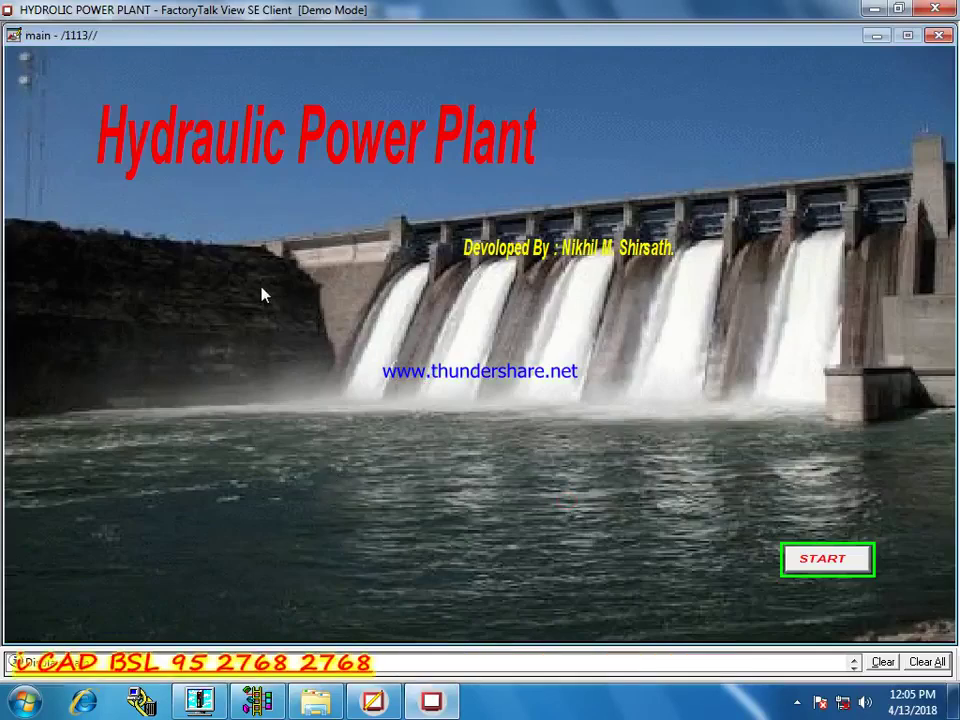
Step: Use START on the main splash display to bring up NIKHIL HYDROLIC
{"action": "left_click", "coordinate": [822, 565]}
{"action": "left_click", "coordinate": [822, 565]}
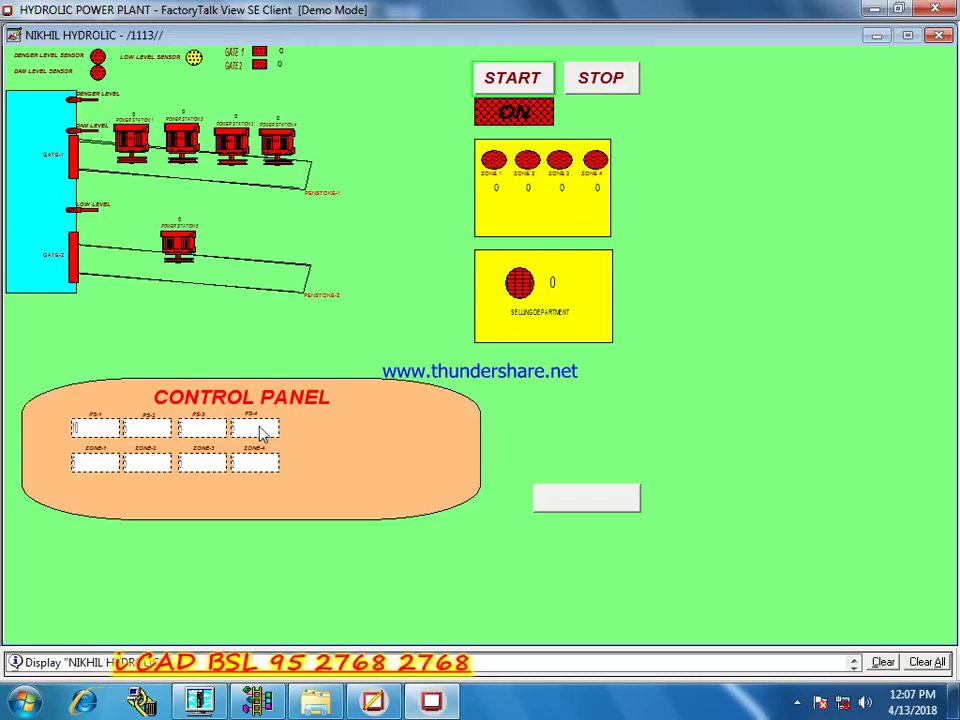
{"action": "left_click", "coordinate": [578, 504]}
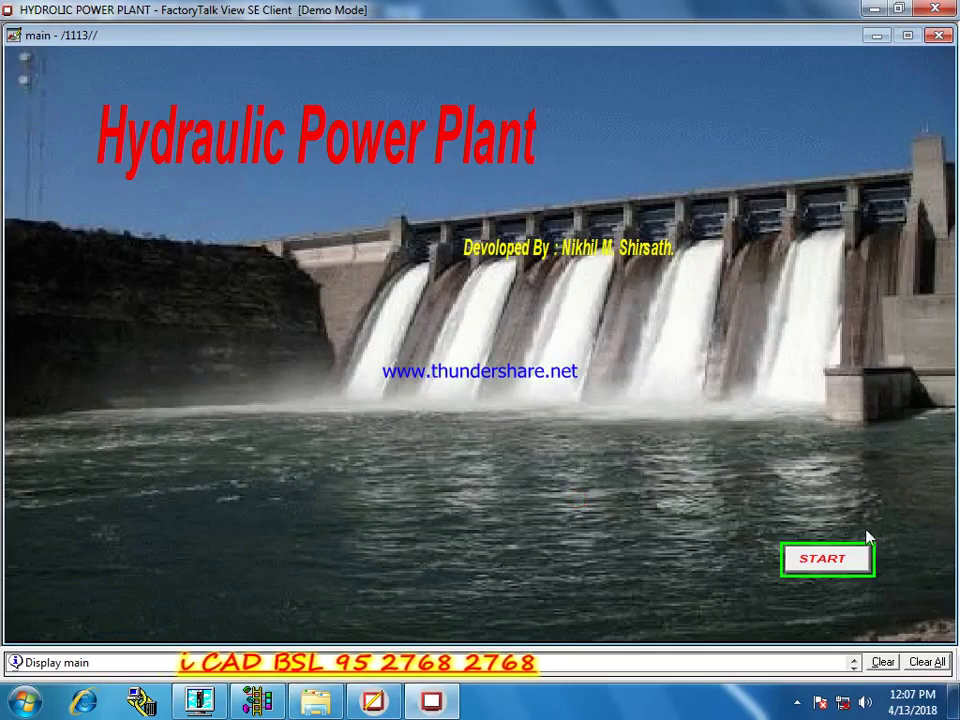
{"action": "left_click", "coordinate": [805, 563]}
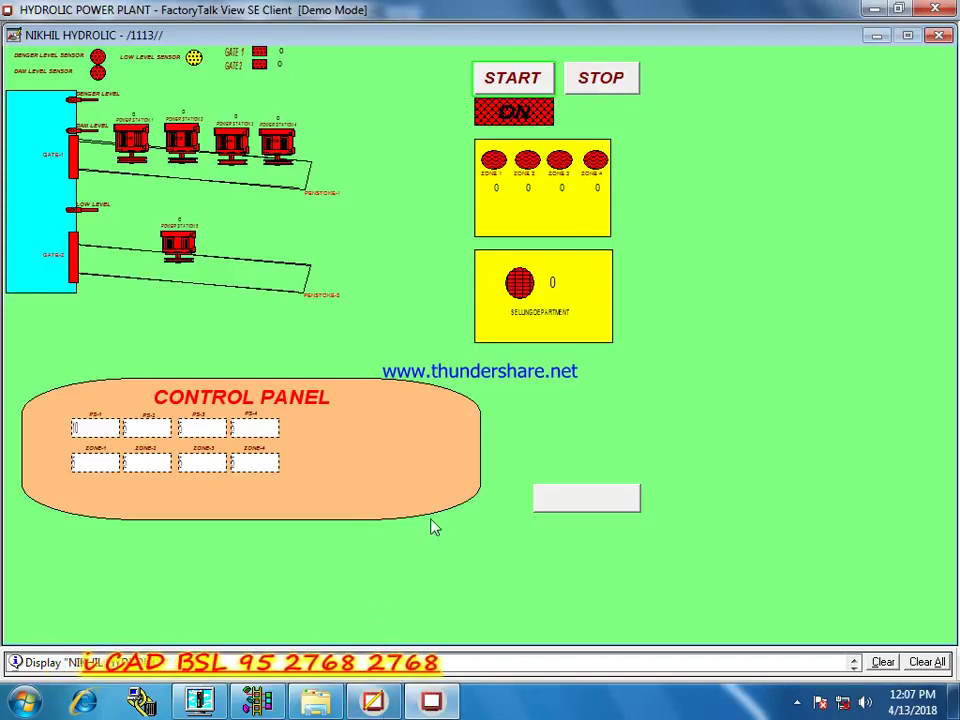
{"action": "left_click", "coordinate": [541, 505]}
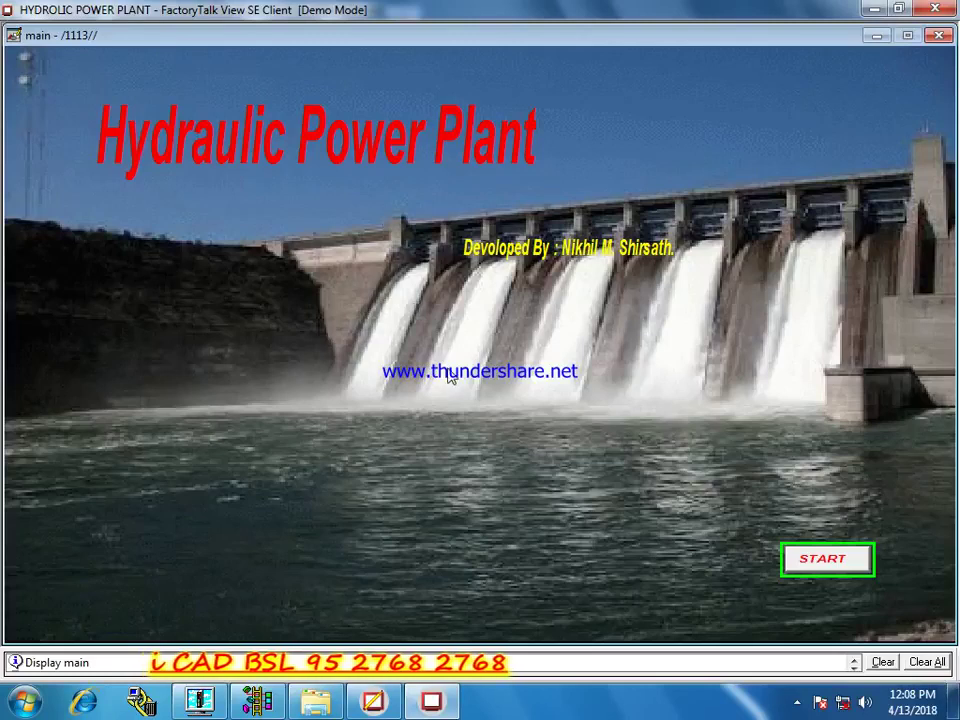
{"action": "left_click", "coordinate": [821, 560]}
{"action": "left_click", "coordinate": [583, 500]}
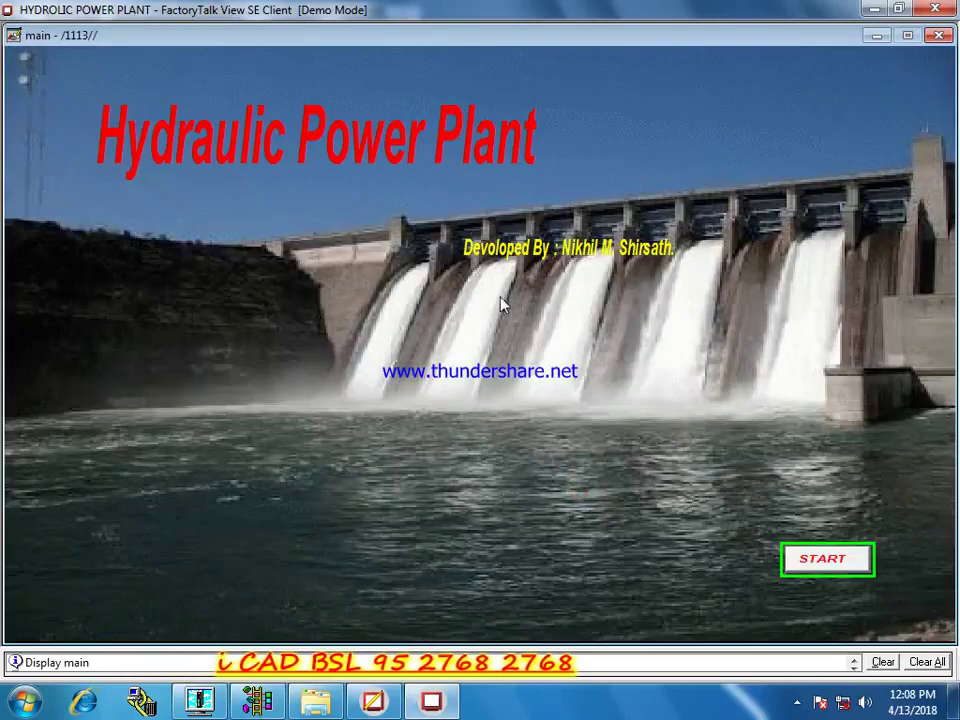
{"action": "left_click", "coordinate": [821, 562]}
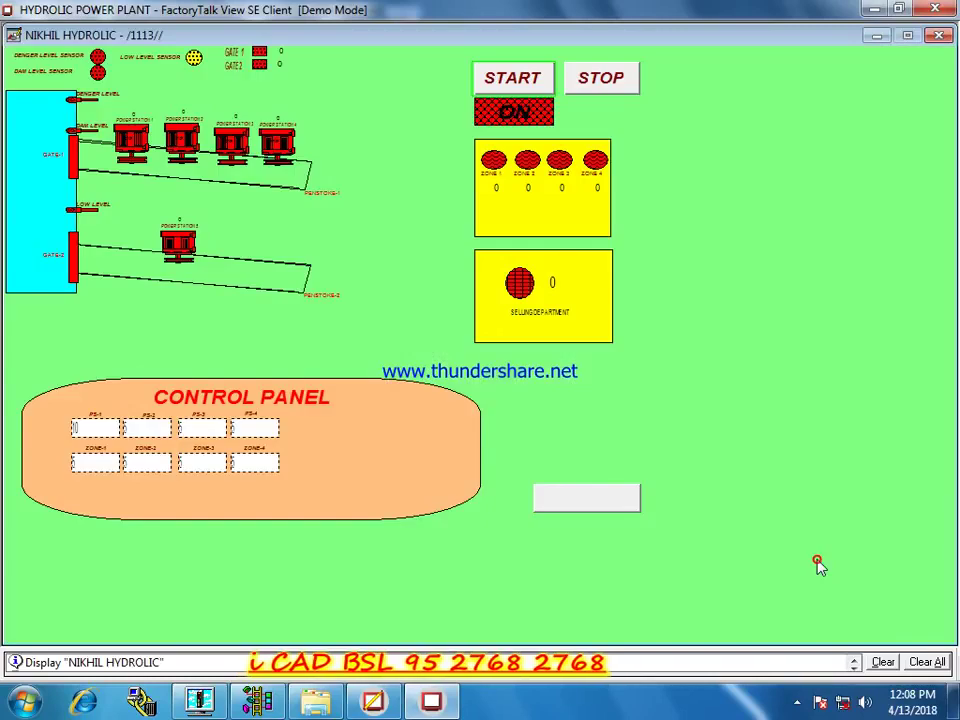
Step: Turn the hydraulic plant on with START so its ON indicator goes green
{"action": "left_click", "coordinate": [513, 82]}
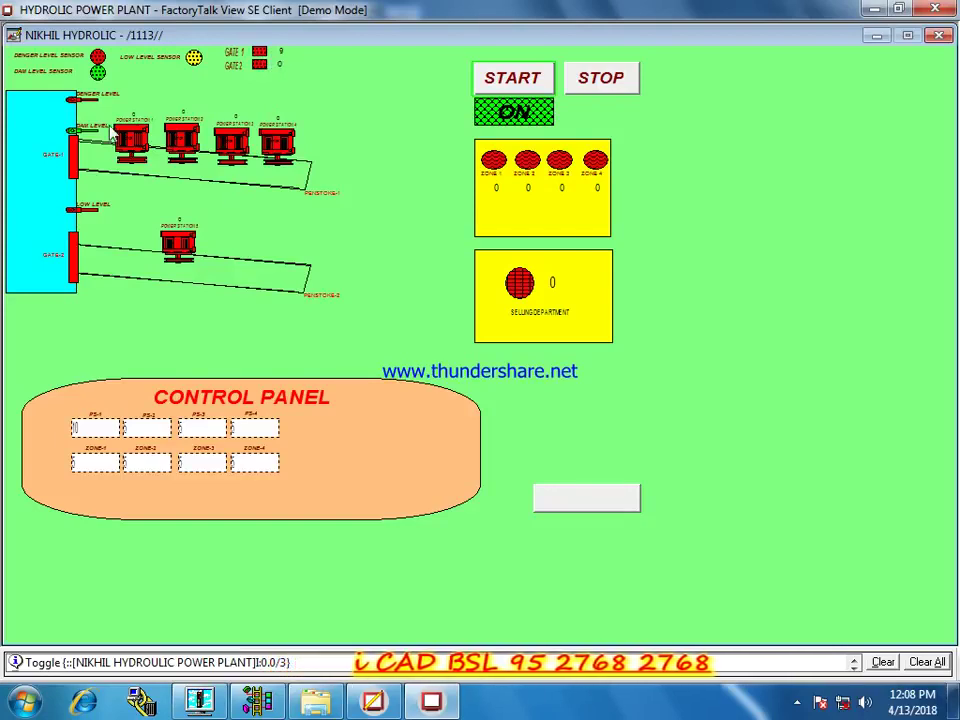
Step: Toggle the GATE-1 dam level sensor on to open gate 1 and fill penstock 1
{"action": "left_click", "coordinate": [259, 51]}
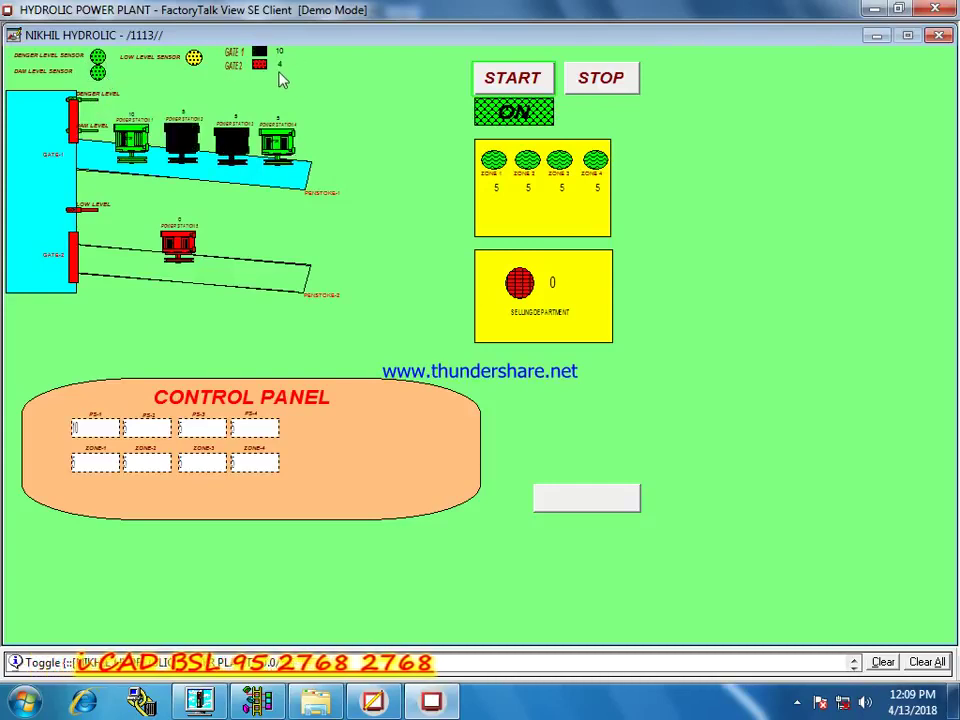
Step: Toggle the GATE-2 sensor on to open gate 2 and fill penstock 2
{"action": "left_click", "coordinate": [73, 265]}
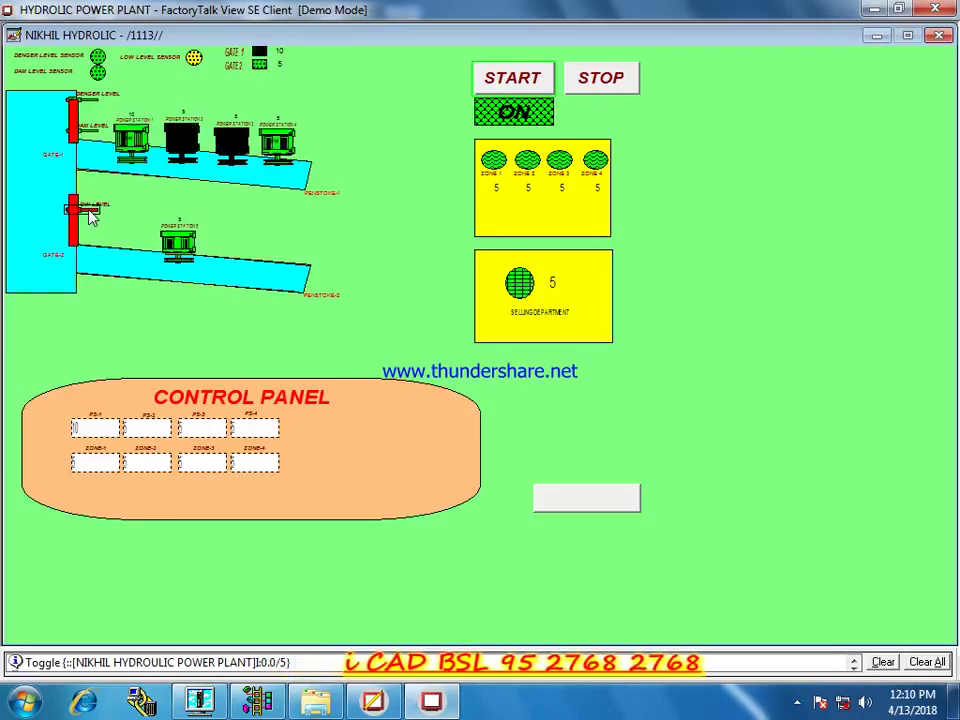
Step: Trip the LOW LEVEL sensor so the plant stops and all counts reset to 0
{"action": "left_click", "coordinate": [88, 217]}
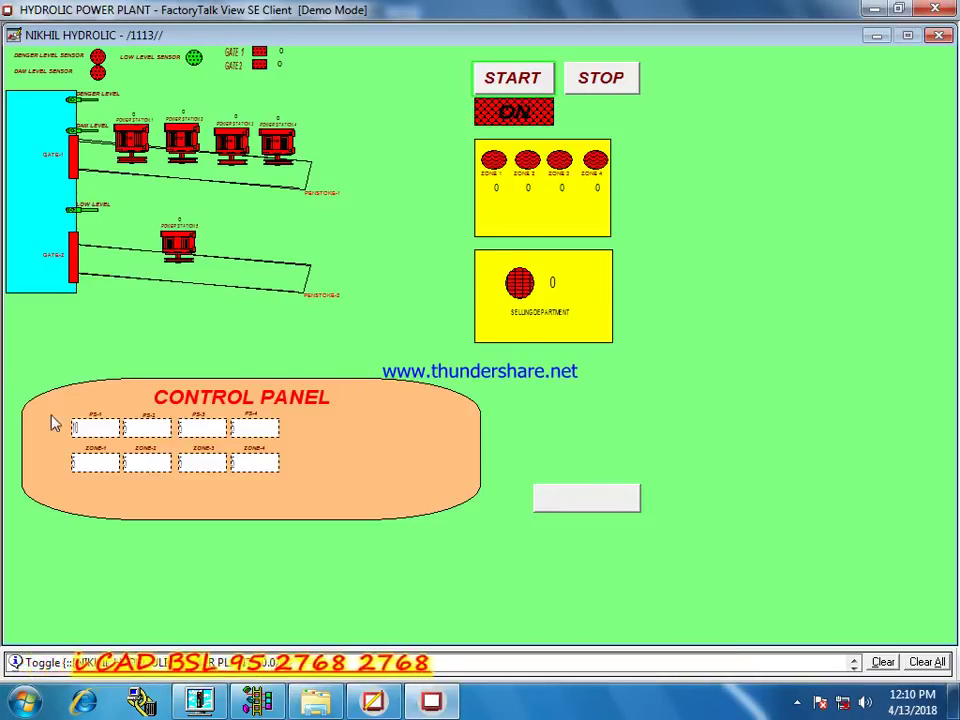
{"action": "left_click", "coordinate": [536, 76]}
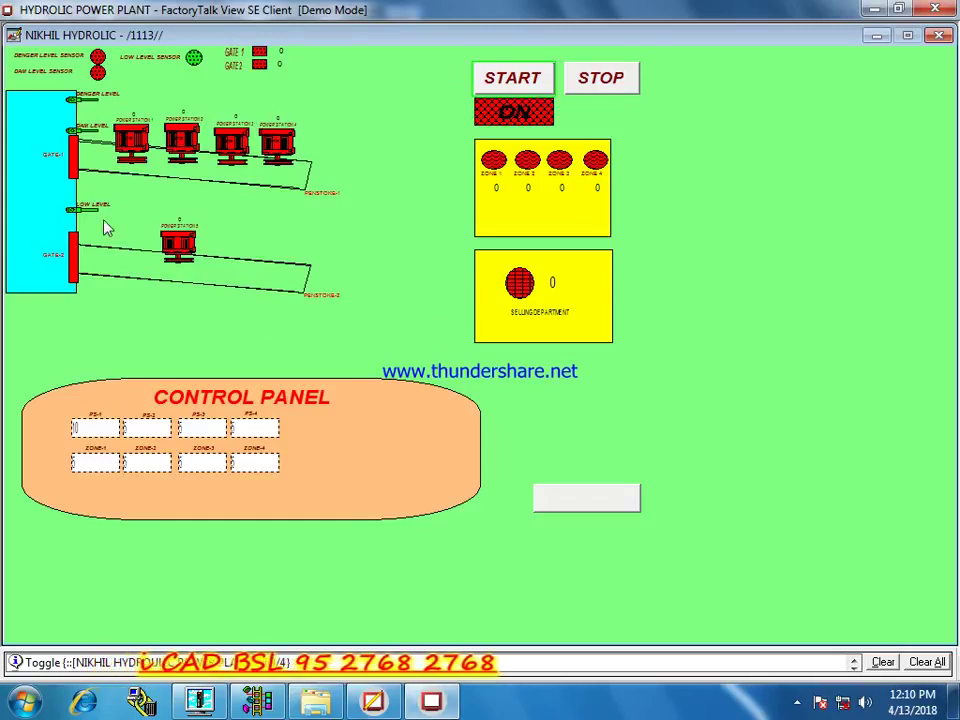